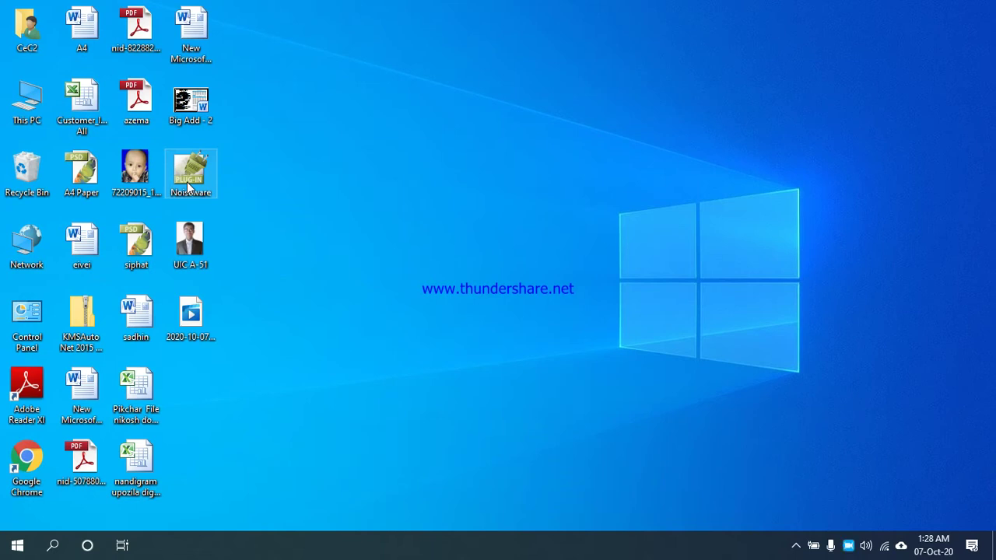
Launch Adobe Photoshop CS from Start and skip registration with 'No, Register Later'
left_click(23, 548)
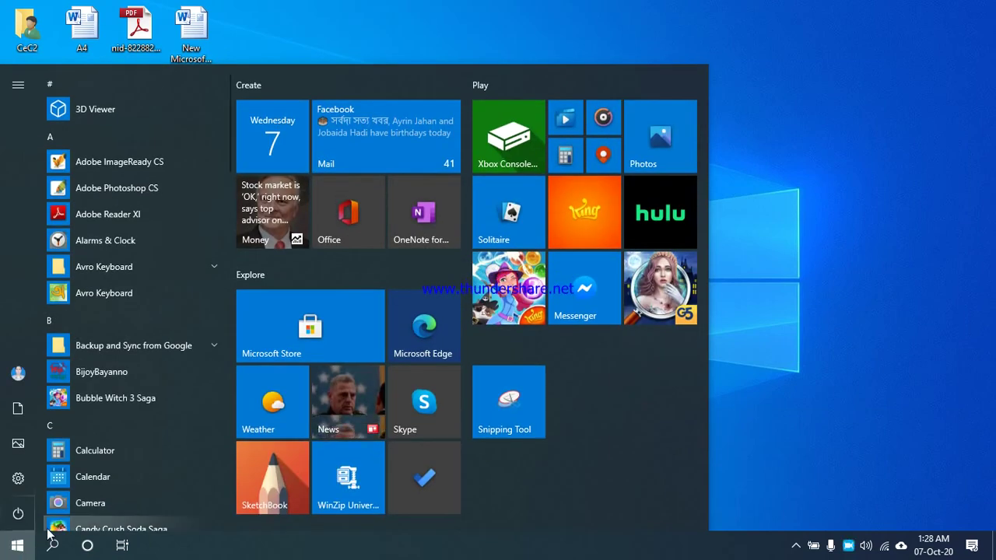
left_click(132, 191)
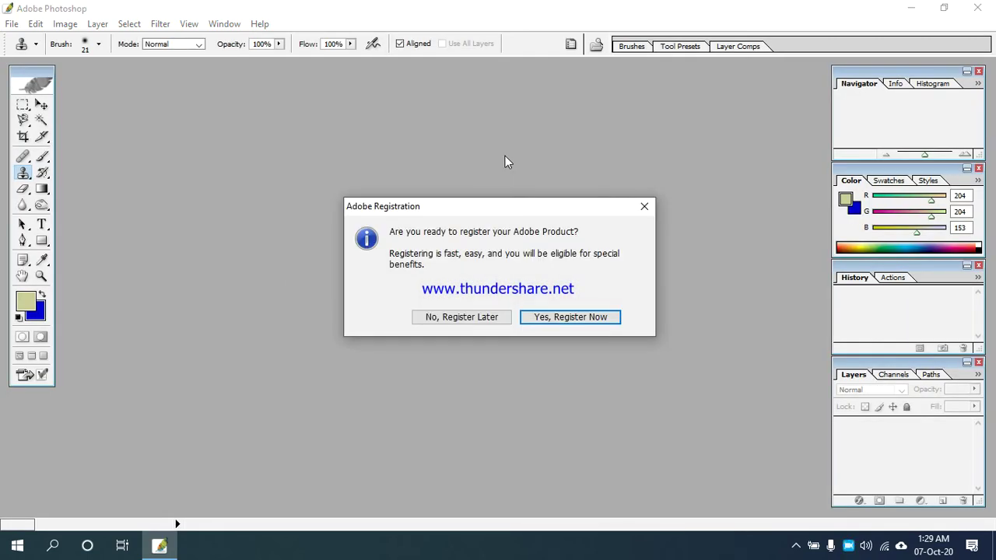
left_click(456, 318)
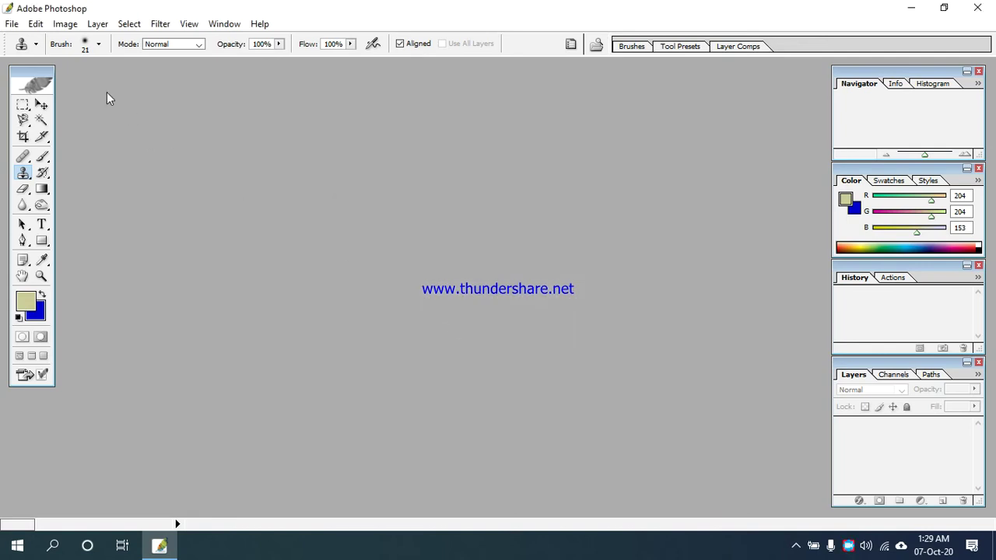
Check the Filter menu's installed filters, then exit Photoshop
left_click(159, 27)
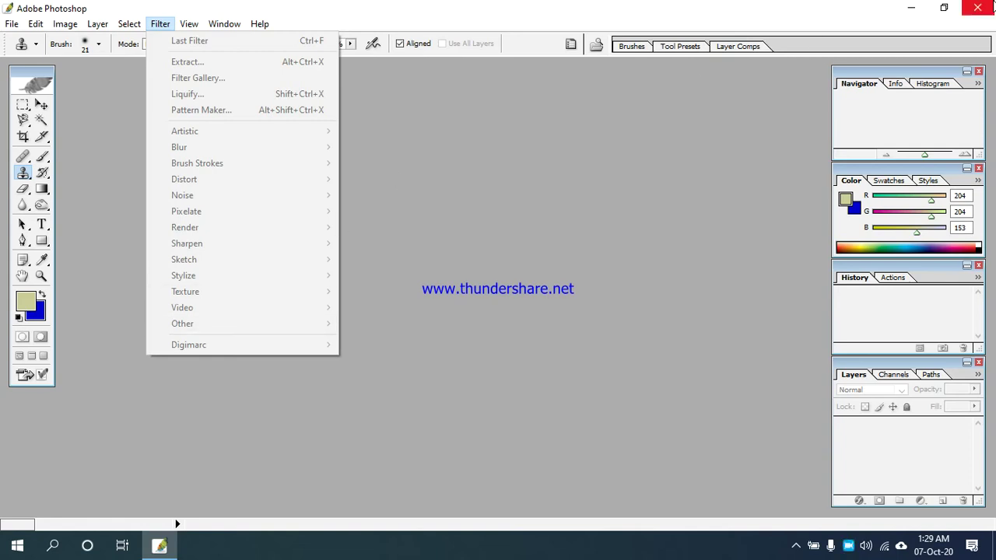
left_click(978, 10)
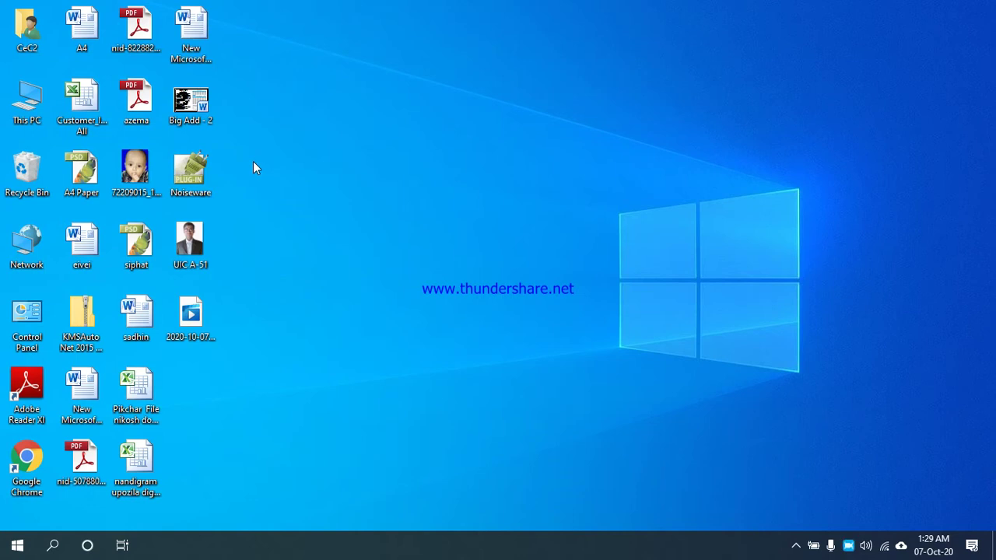
Copy the Noiseware plug-in file from the desktop and open This PC
right_click(192, 171)
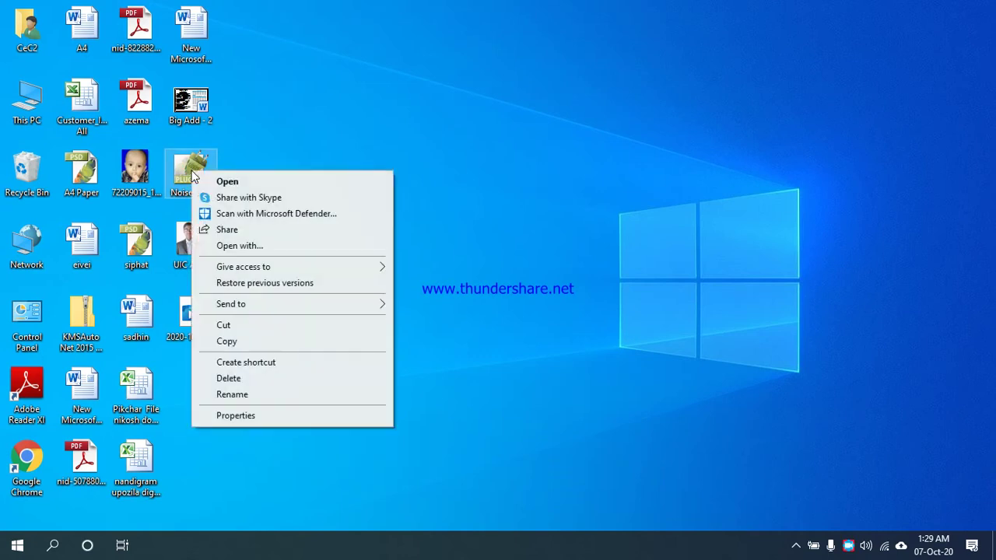
left_click(226, 342)
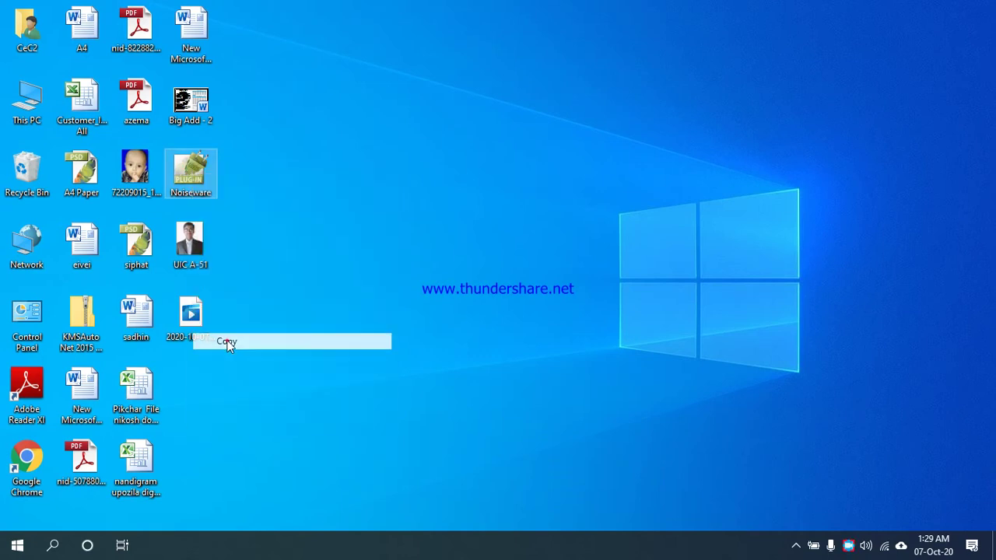
double_click(26, 109)
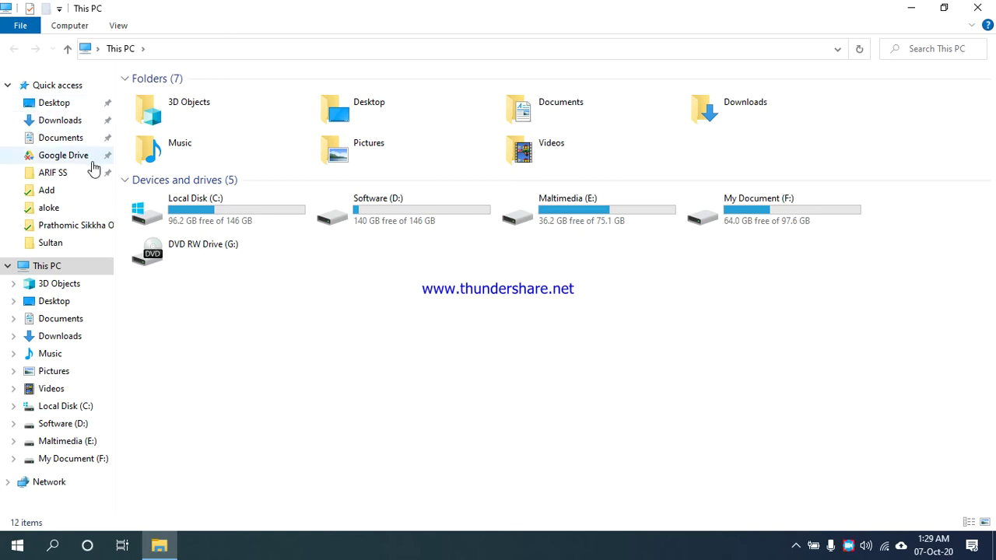
mouse_move(206, 208)
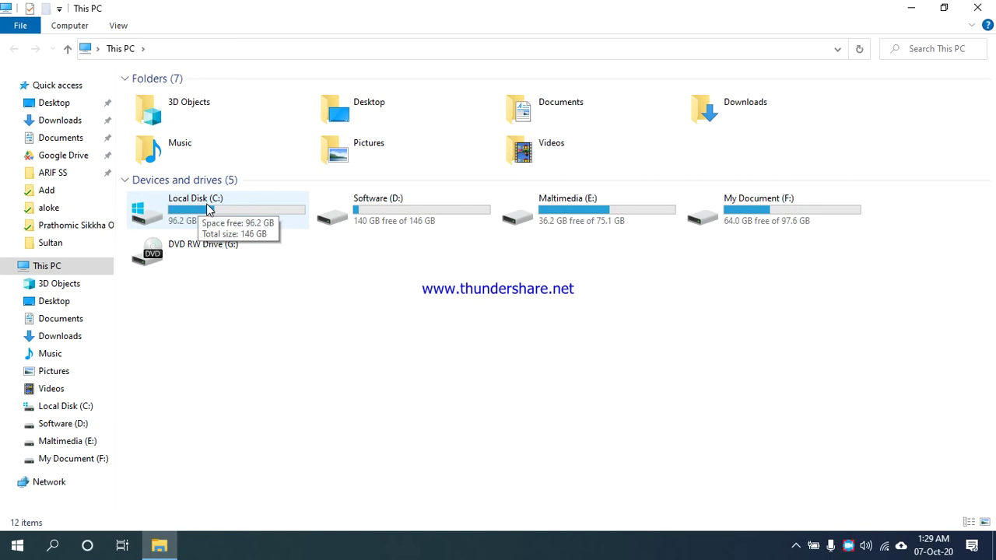
Browse to C:\Program Files (x86)\Adobe\Photoshop CS\Plug-Ins\Filters
double_click(208, 208)
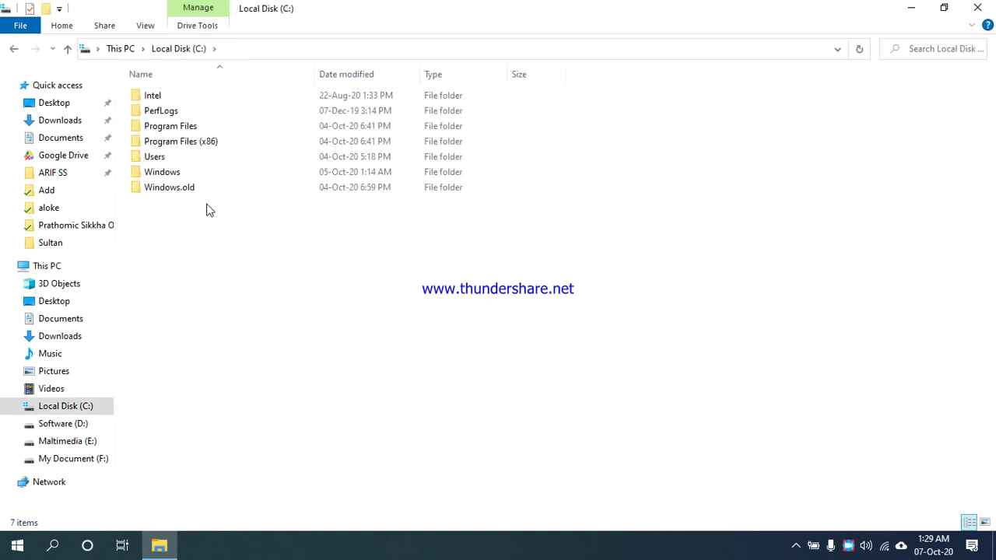
double_click(194, 146)
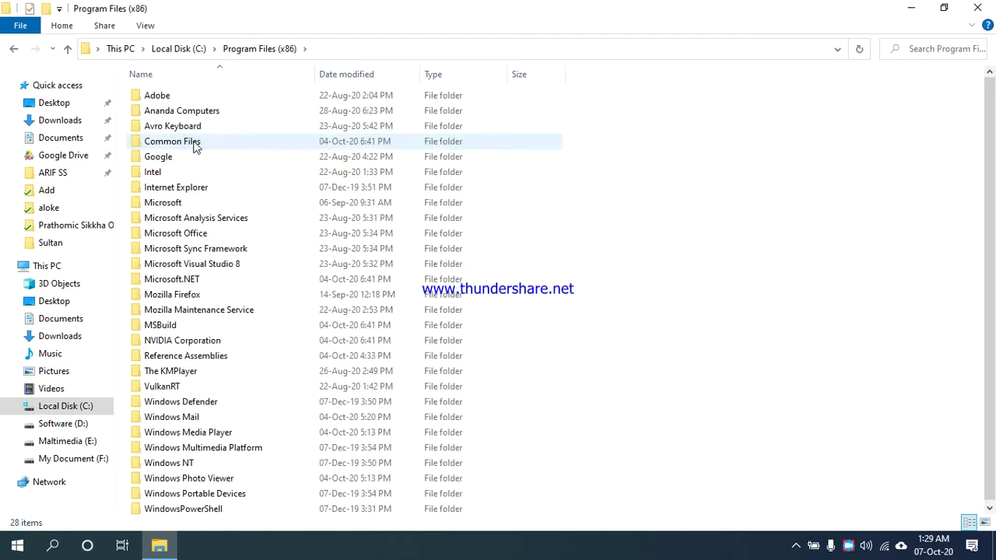
double_click(160, 94)
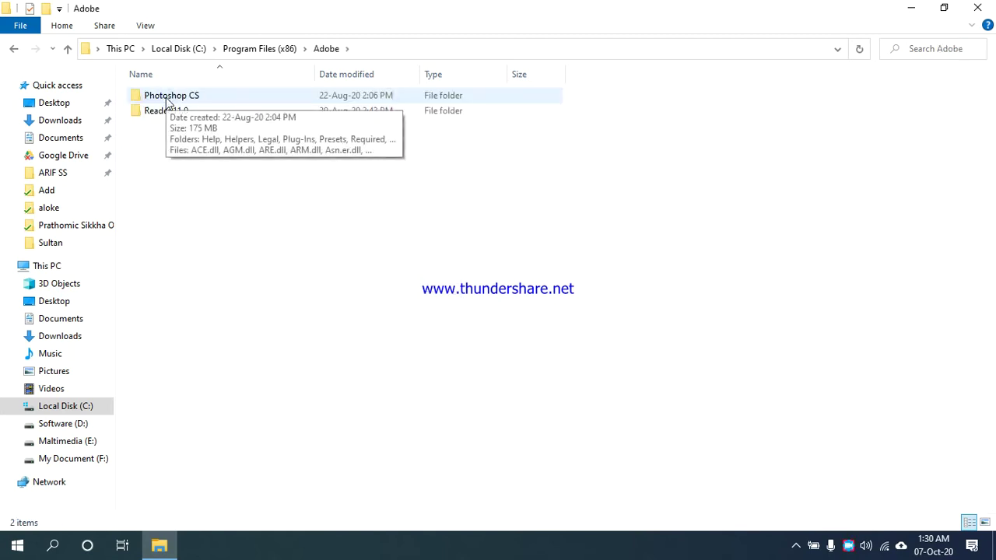
double_click(165, 97)
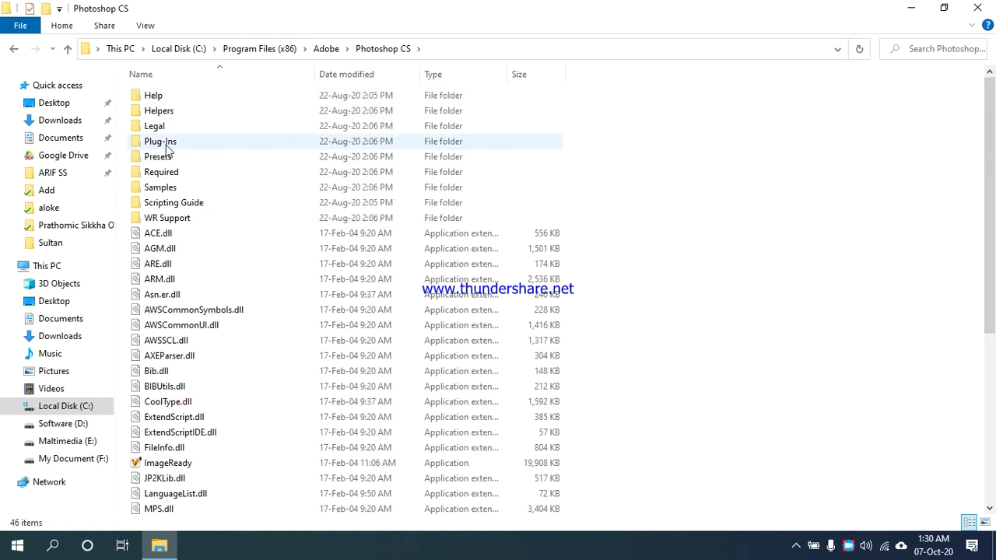
double_click(239, 143)
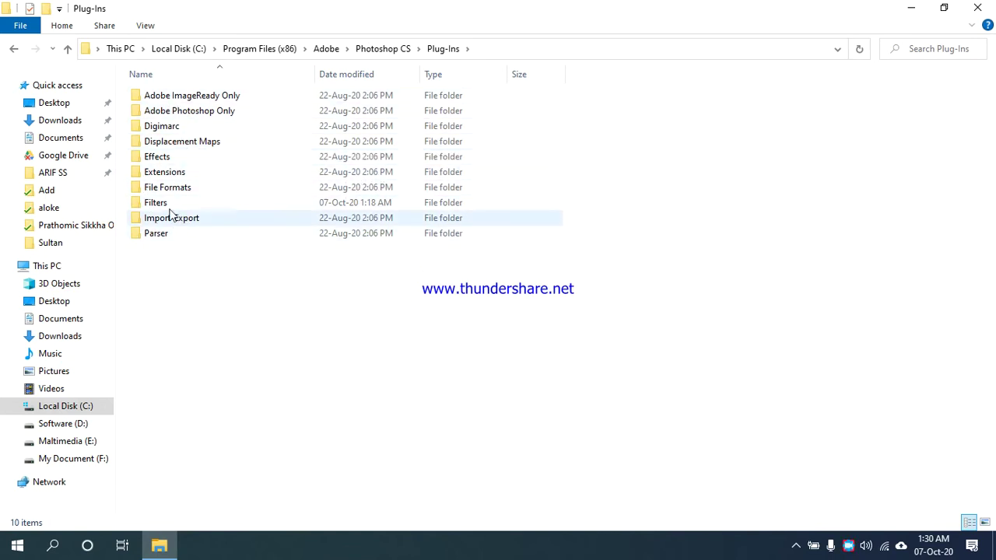
mouse_move(155, 203)
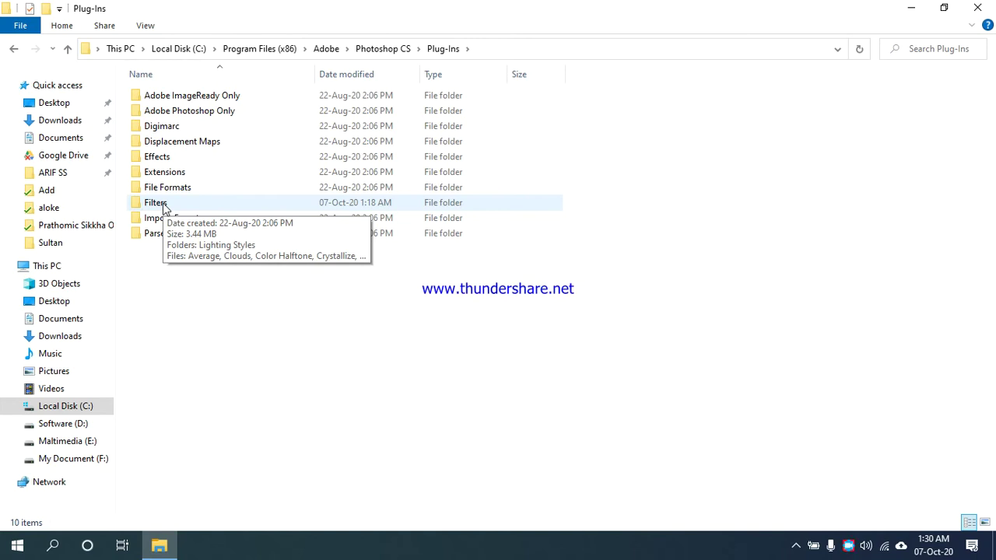
double_click(156, 202)
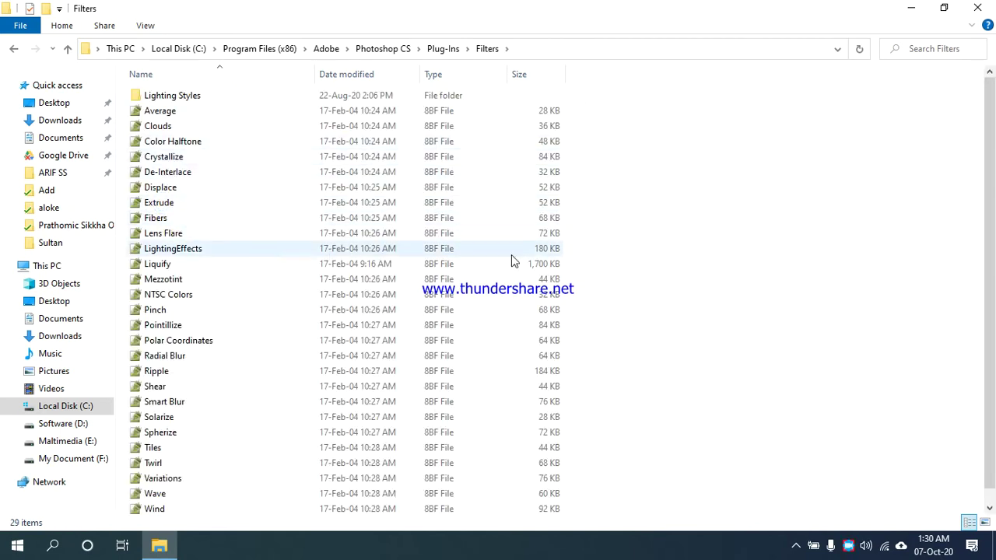
Paste Noiseware into the Filters folder, approving the access prompt, and close the window
right_click(686, 245)
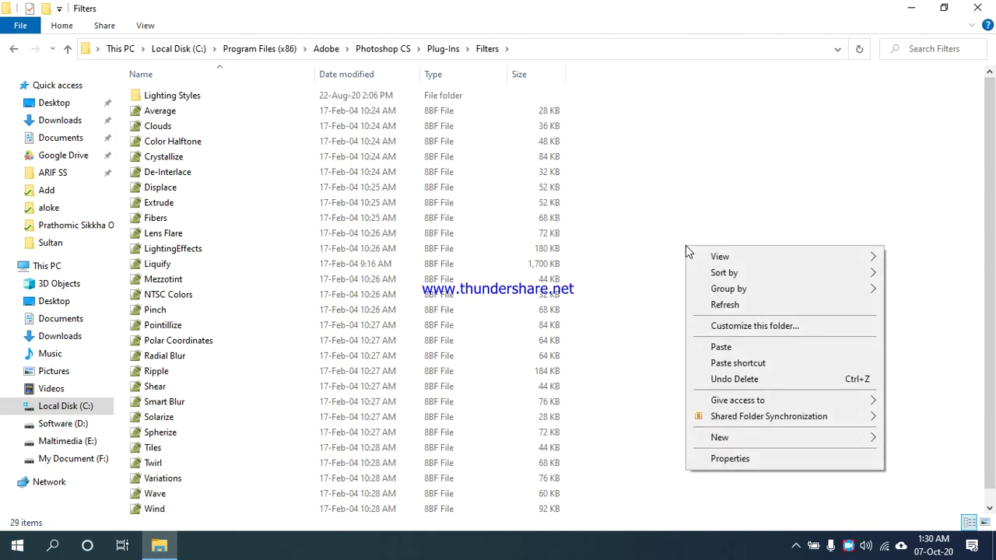
left_click(731, 352)
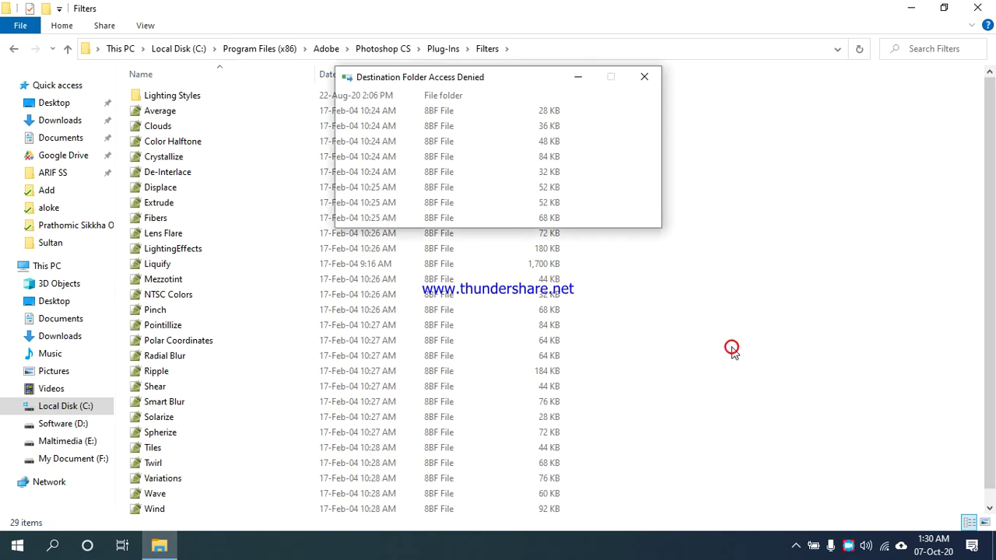
left_click(461, 176)
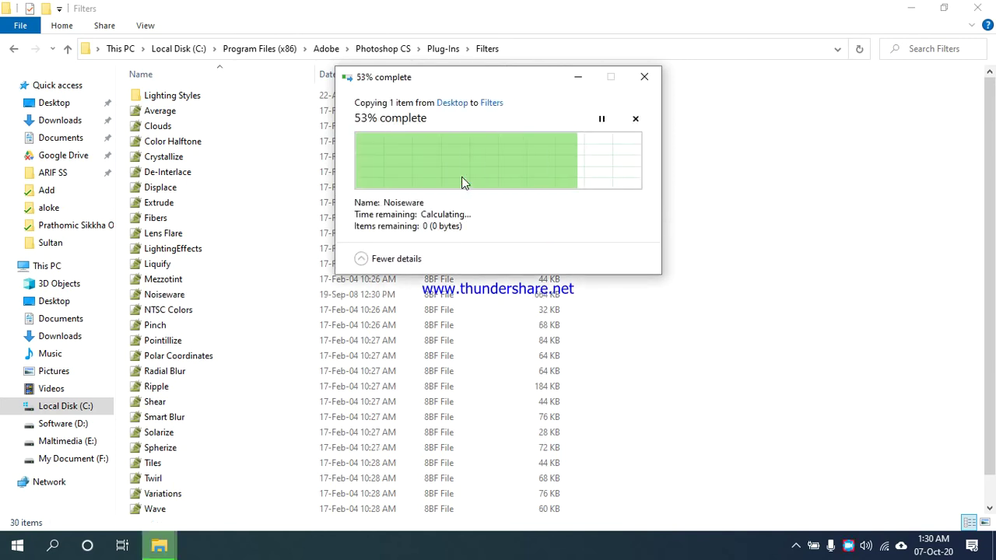
left_click(977, 8)
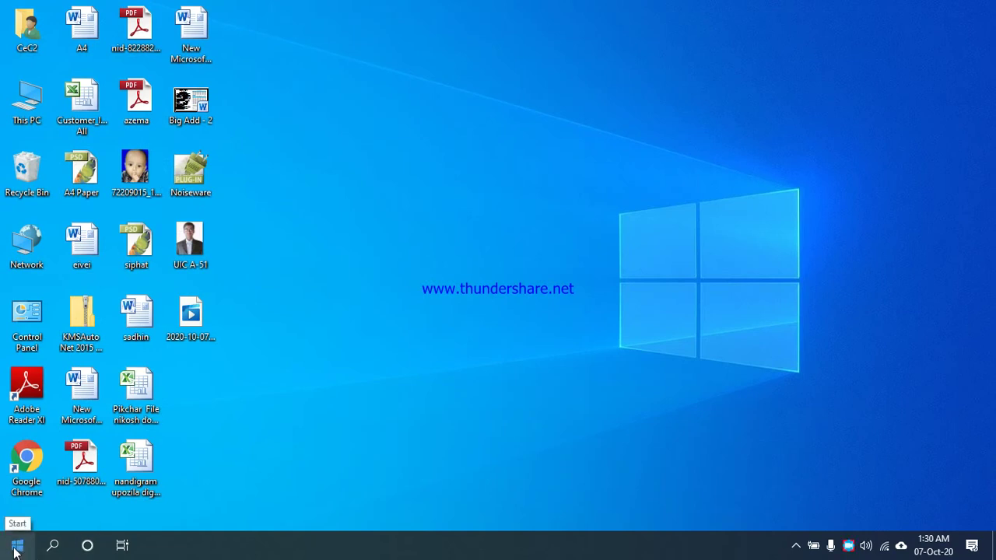
Relaunch Adobe Photoshop CS from the Start menu
left_click(16, 549)
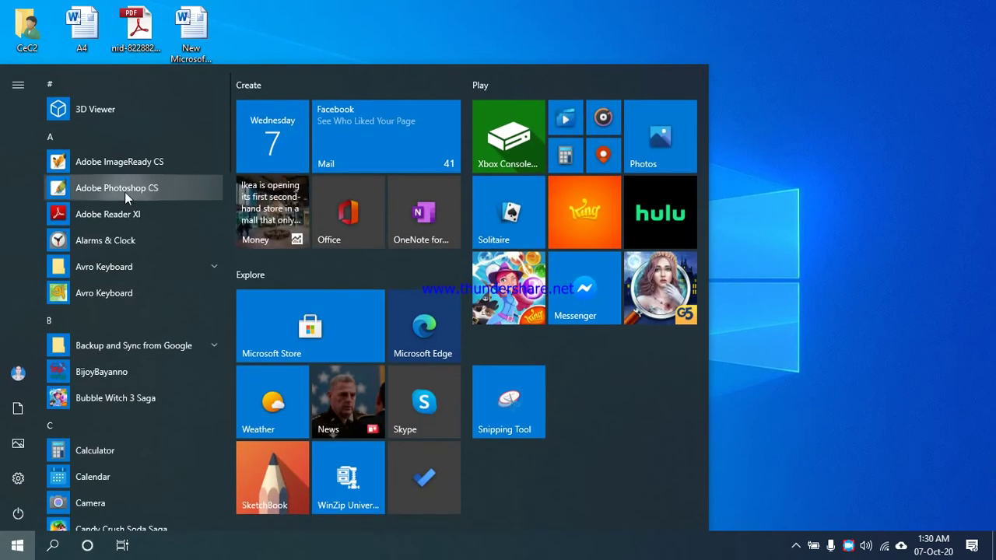
left_click(124, 191)
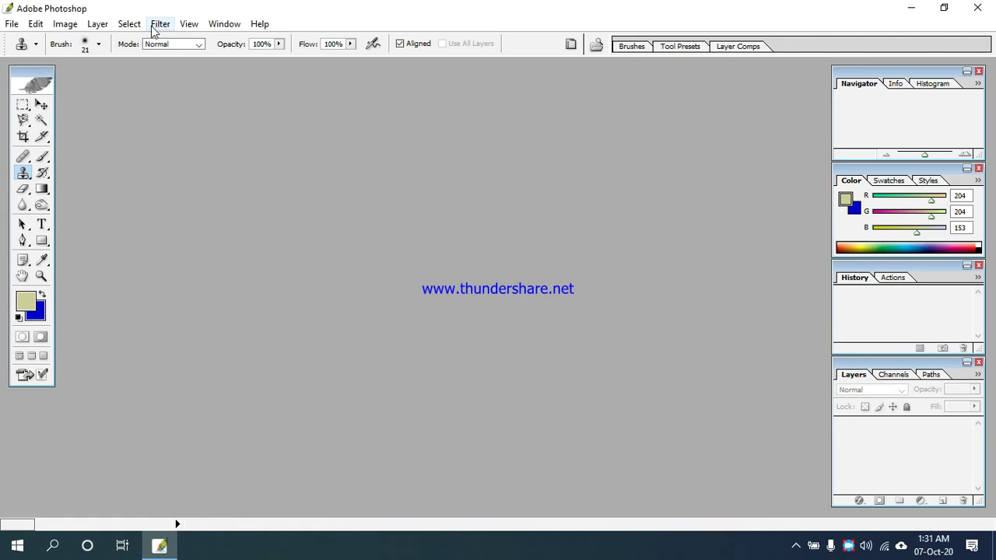
Dismiss the registration prompt and confirm Noiseware Professional now appears under Filter
left_click(455, 320)
left_click(170, 31)
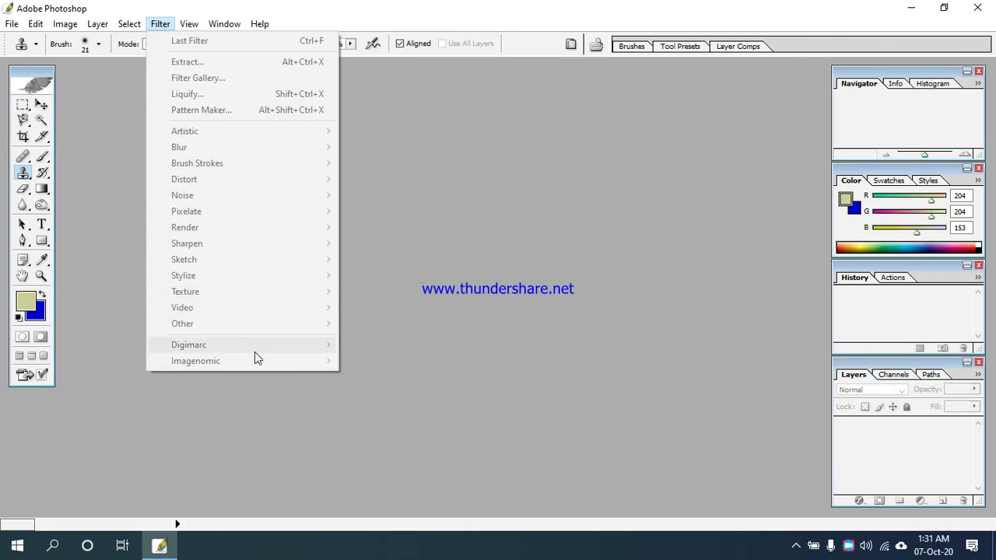
left_click(424, 261)
Open the portrait photo UIC A-51.jpg
double_click(424, 261)
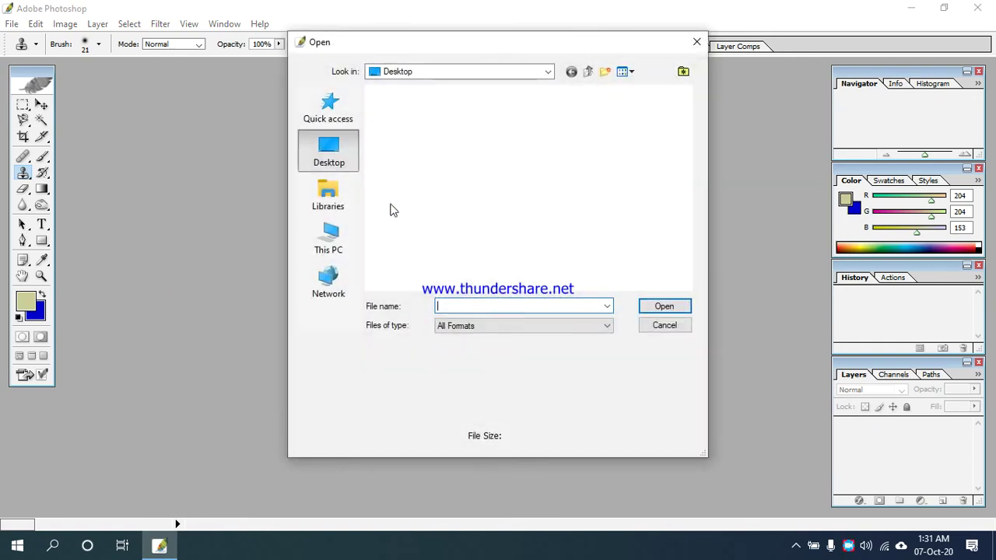
left_click_drag(686, 117, 692, 265)
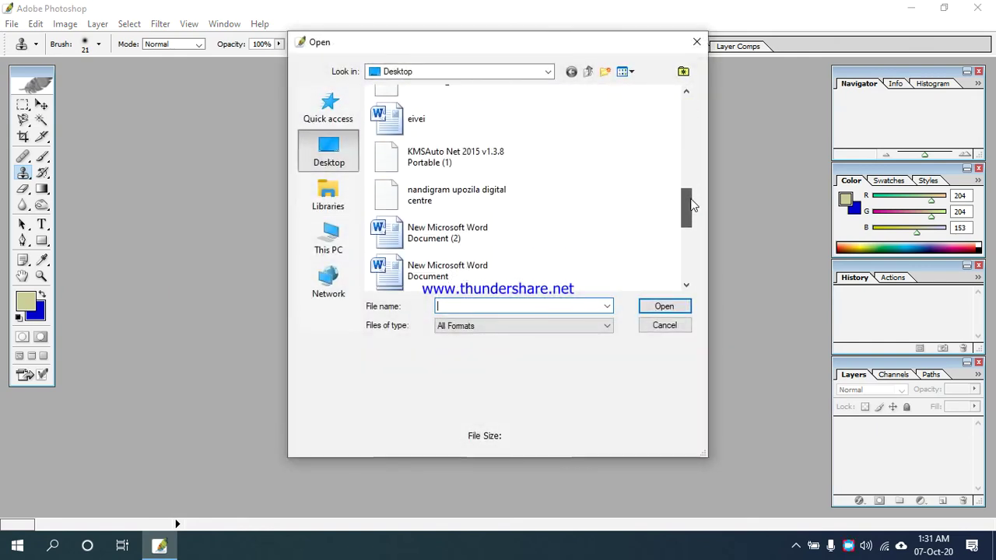
left_click(437, 278)
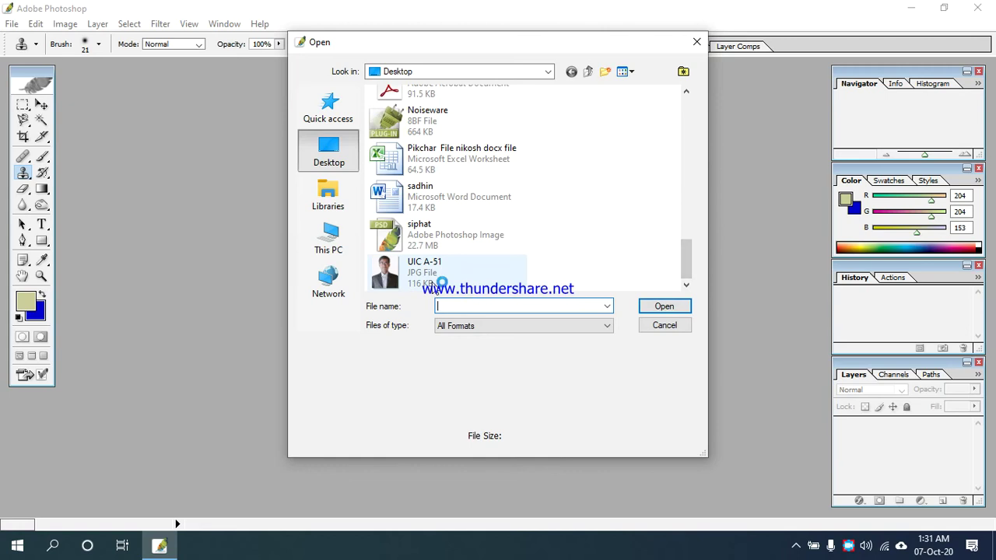
left_click(677, 307)
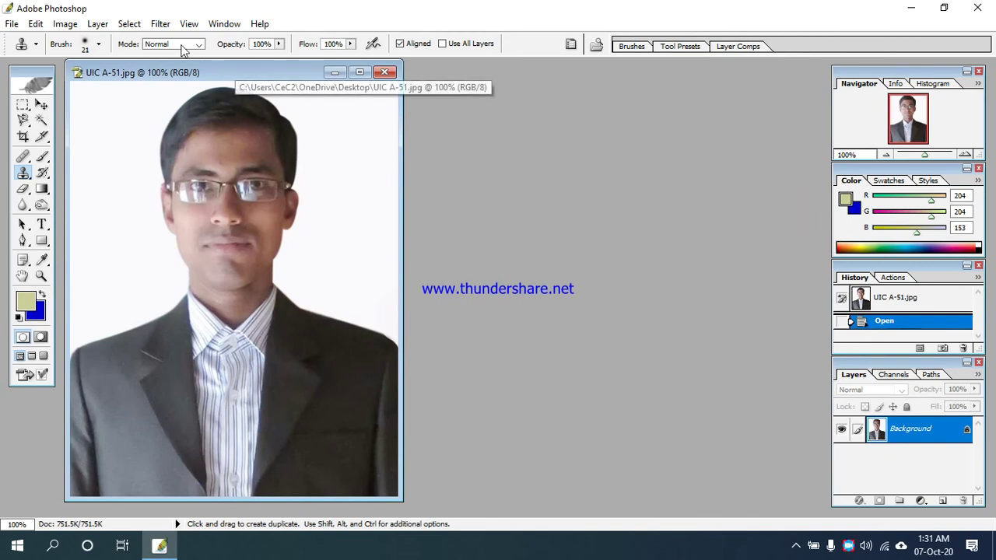
left_click(160, 24)
mouse_move(196, 361)
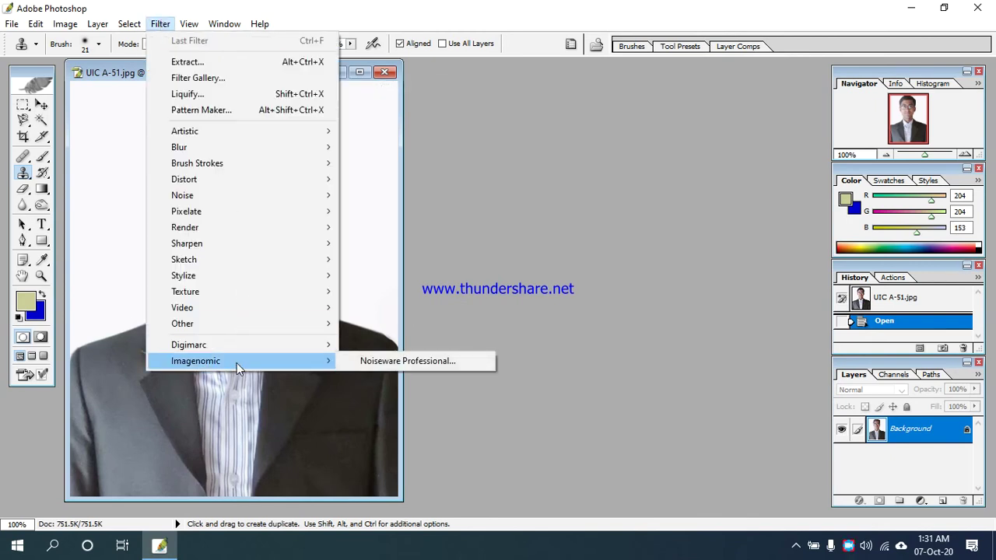
Launch Imagenomic Noiseware Professional and move its dialog right to reveal the photo
left_click(371, 362)
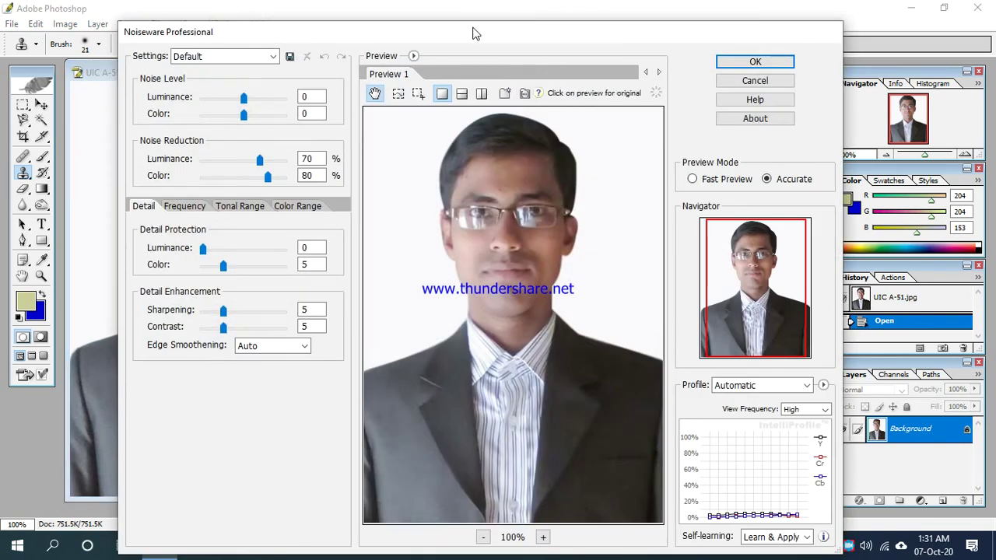
left_click_drag(475, 33, 676, 18)
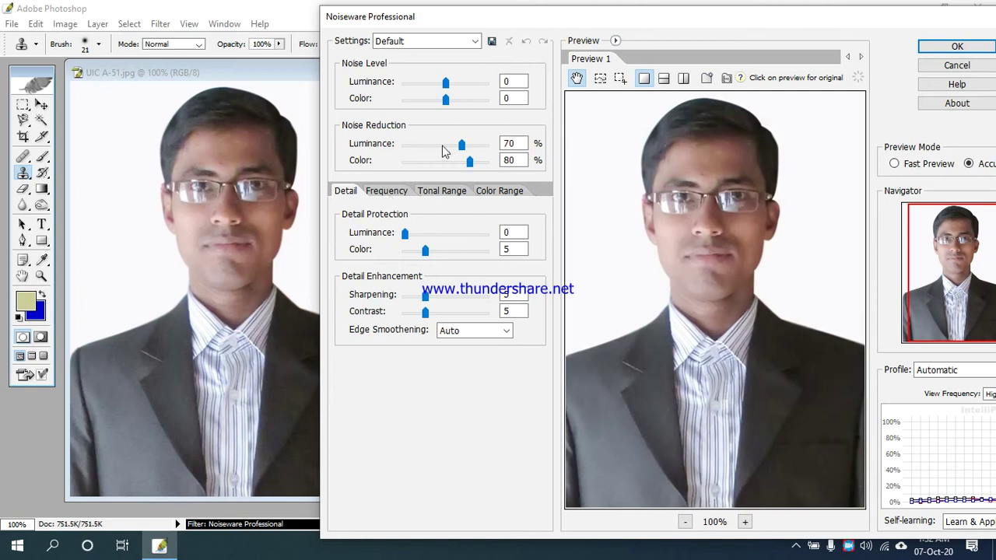
Try luminance noise reduction values between 50 and 100, settling at 69% with color at 80%
mouse_move(459, 147)
left_mouse_down()
mouse_move(423, 156)
mouse_move(469, 150)
left_mouse_up()
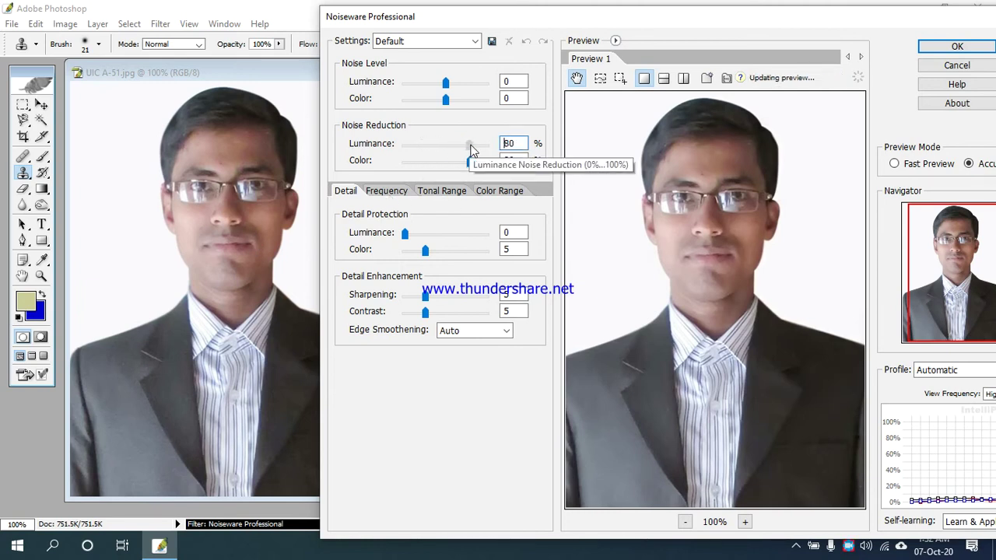
left_click_drag(469, 150, 462, 155)
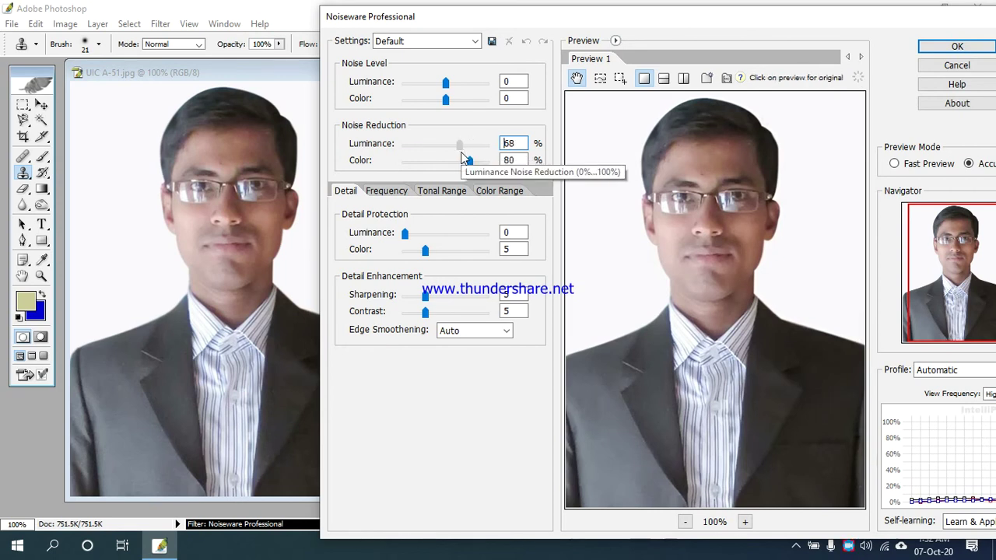
left_click_drag(462, 156, 451, 156)
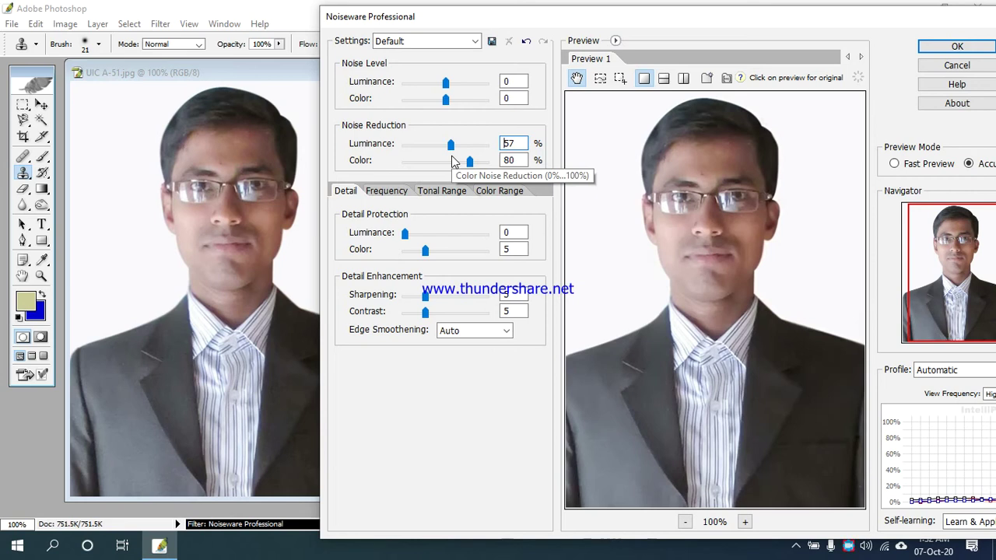
double_click(513, 142)
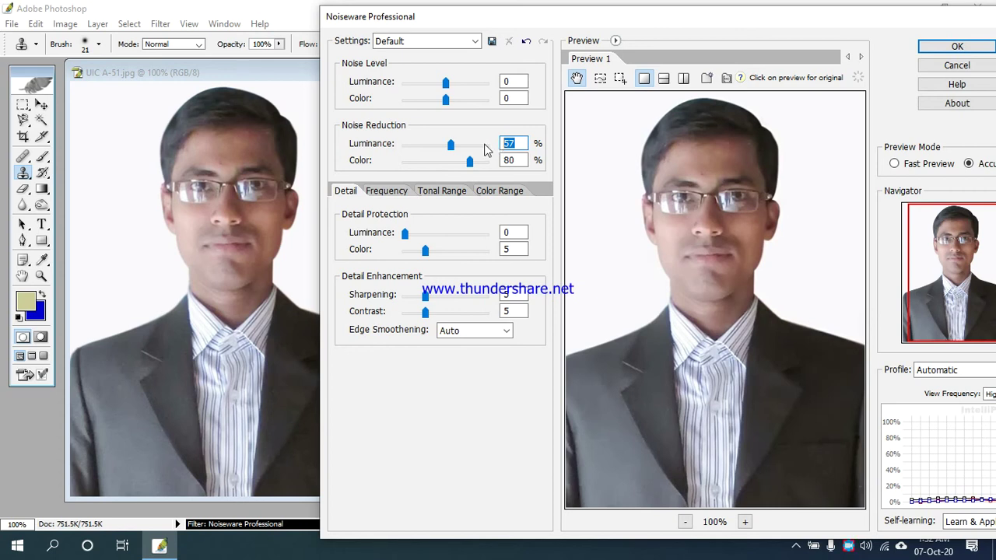
type("0")
mouse_move(403, 151)
left_mouse_down()
mouse_move(485, 152)
mouse_move(451, 144)
left_mouse_up()
left_click_drag(452, 145, 415, 144)
left_click_drag(416, 150, 480, 153)
left_click_drag(480, 144, 461, 148)
Confirm Noiseware Professional with OK to smooth the portrait's skin
left_click(956, 48)
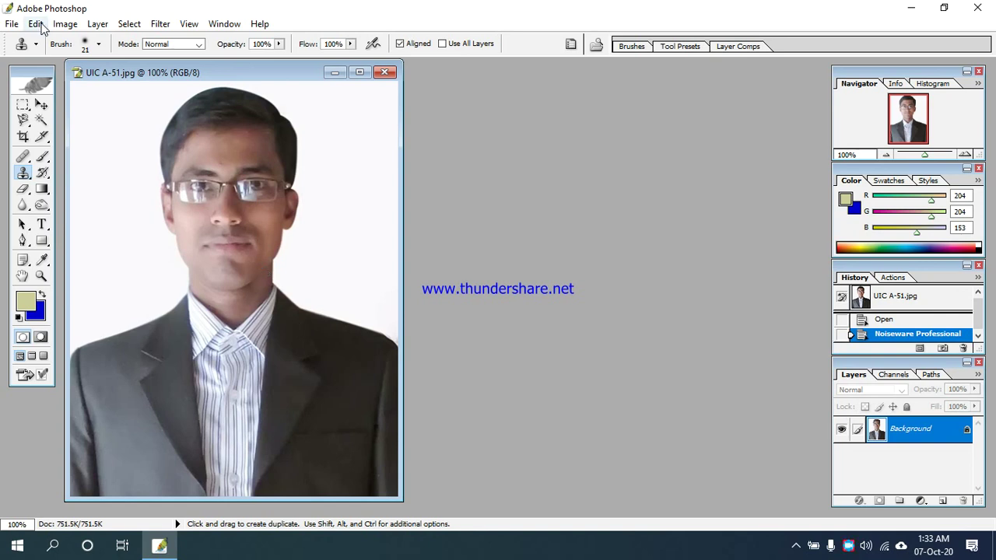
Quit Photoshop, discarding the unsaved changes to UIC A-51.jpg
left_click(977, 7)
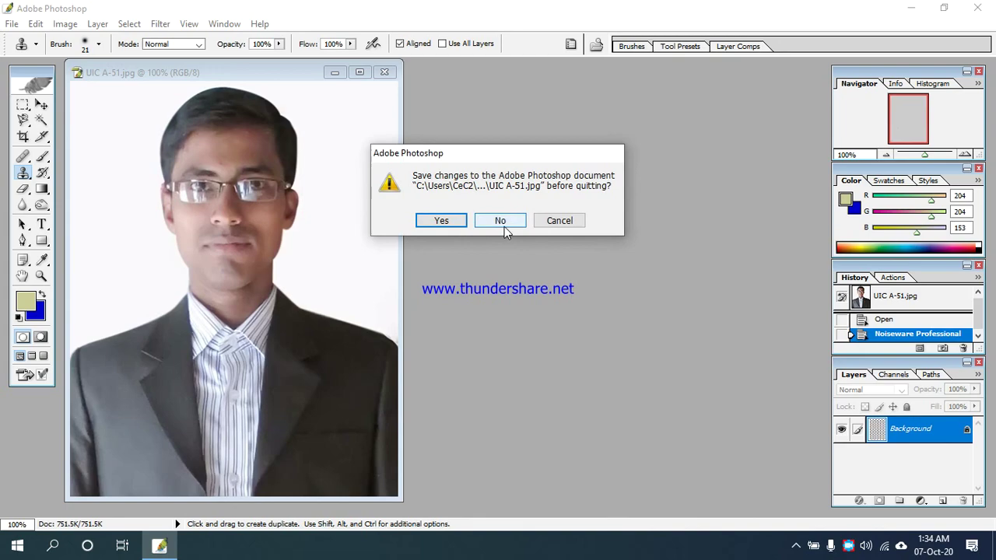
left_click(502, 223)
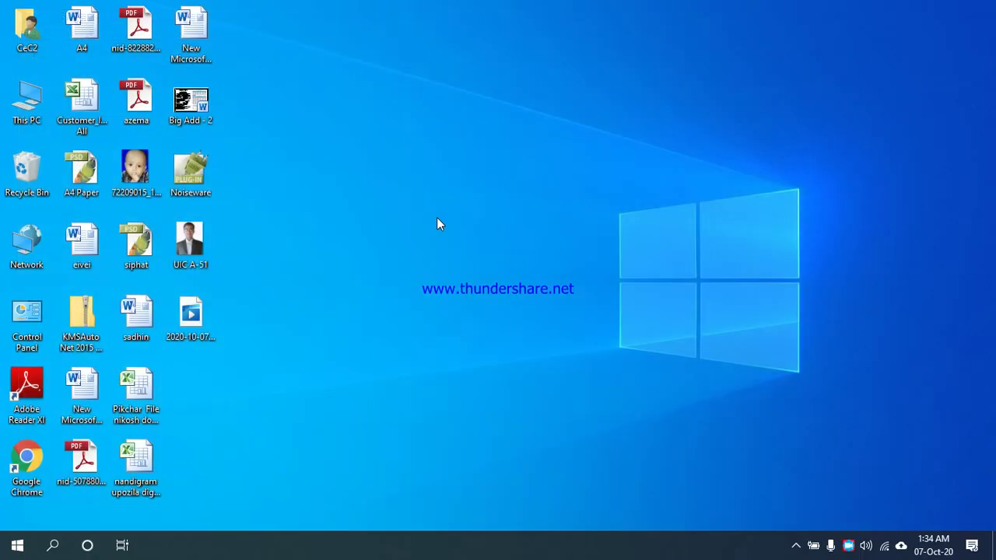